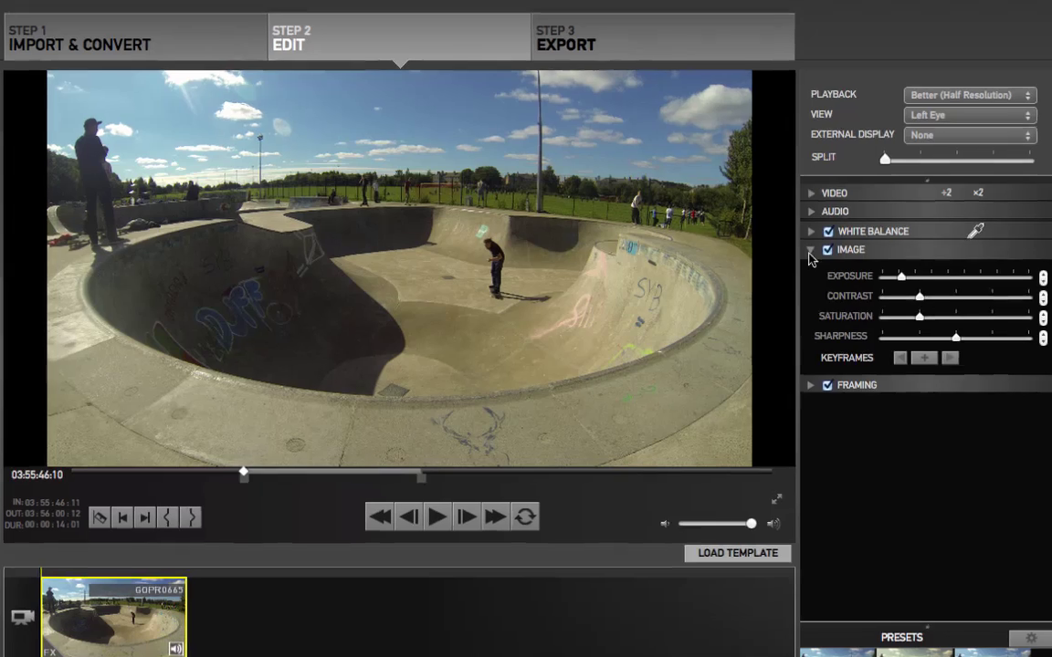
Show the Image settings and add an Image keyframe at the start of the GOPR0665 clip, at 03:55:46:09.
left_click(858, 266)
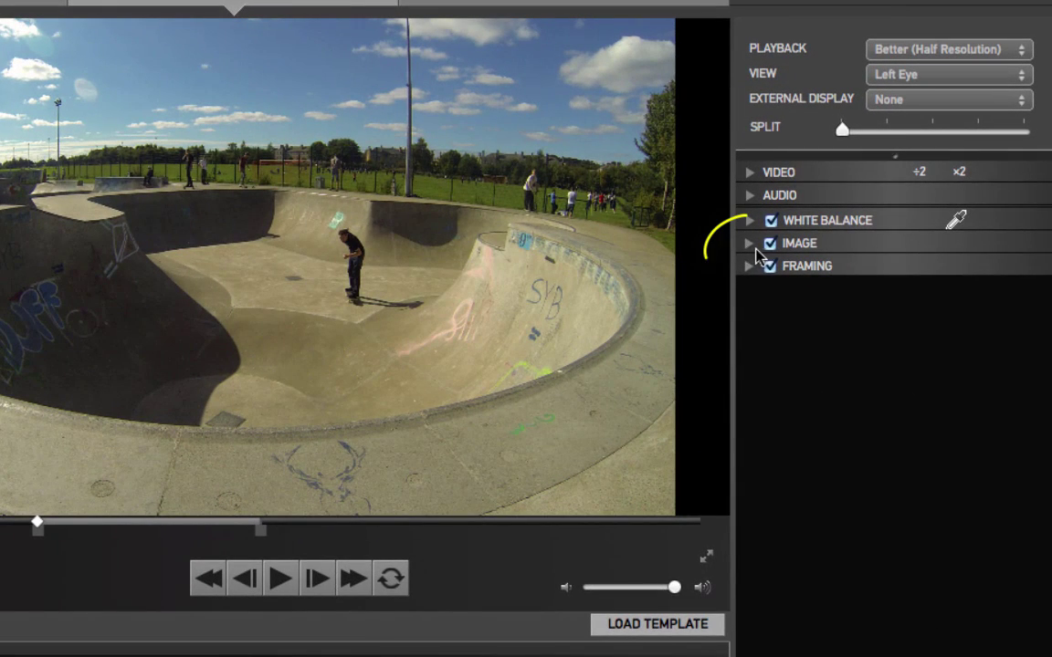
left_click(800, 248)
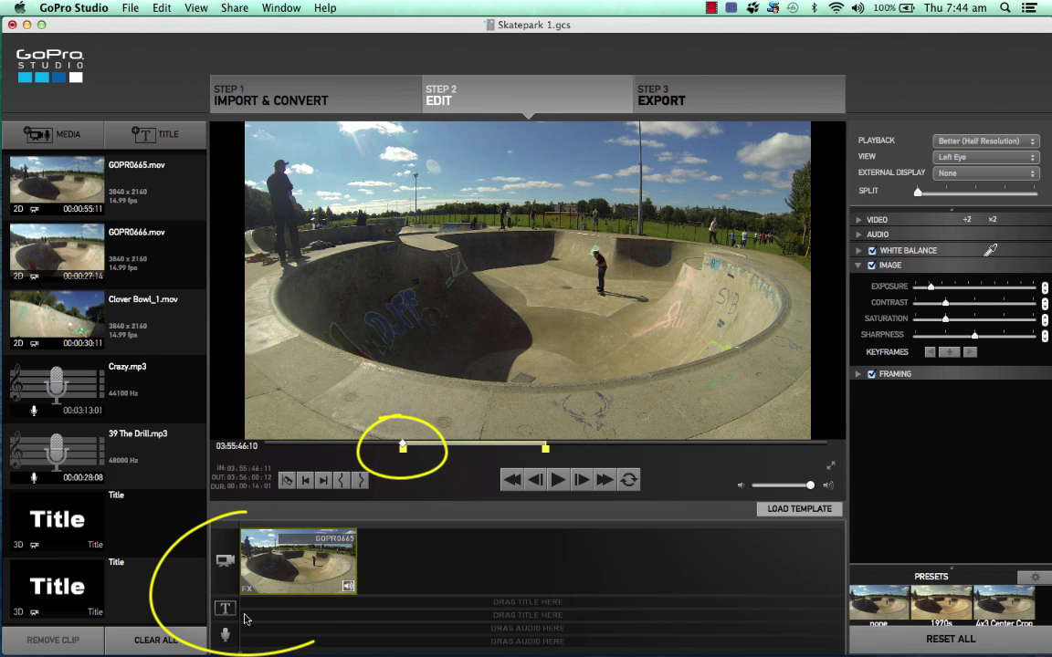
left_click(249, 562)
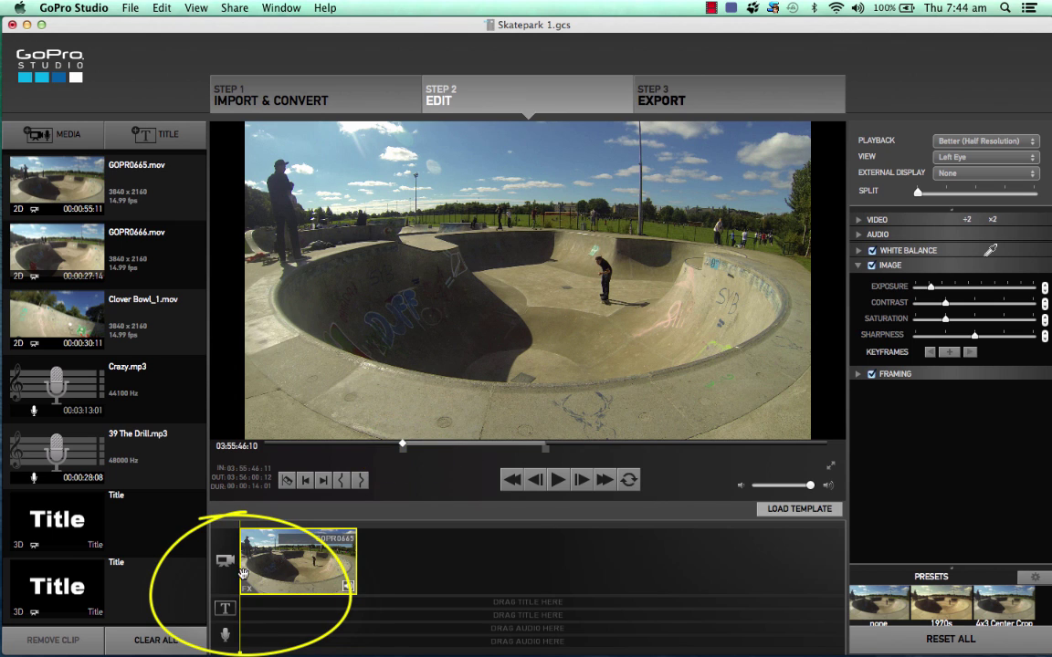
left_click(402, 447)
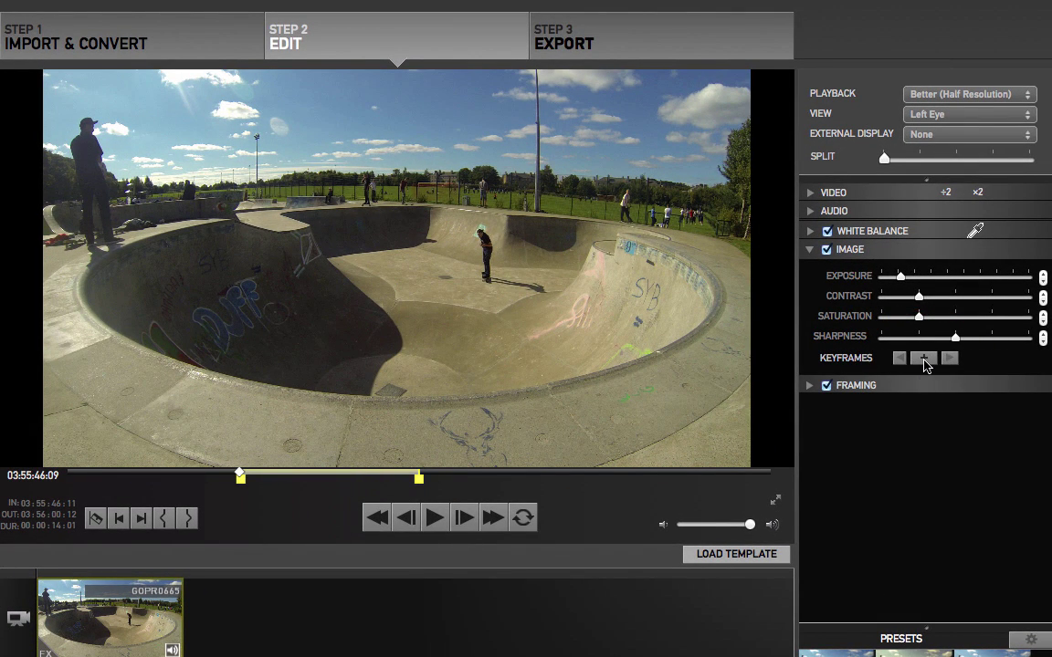
left_click(925, 363)
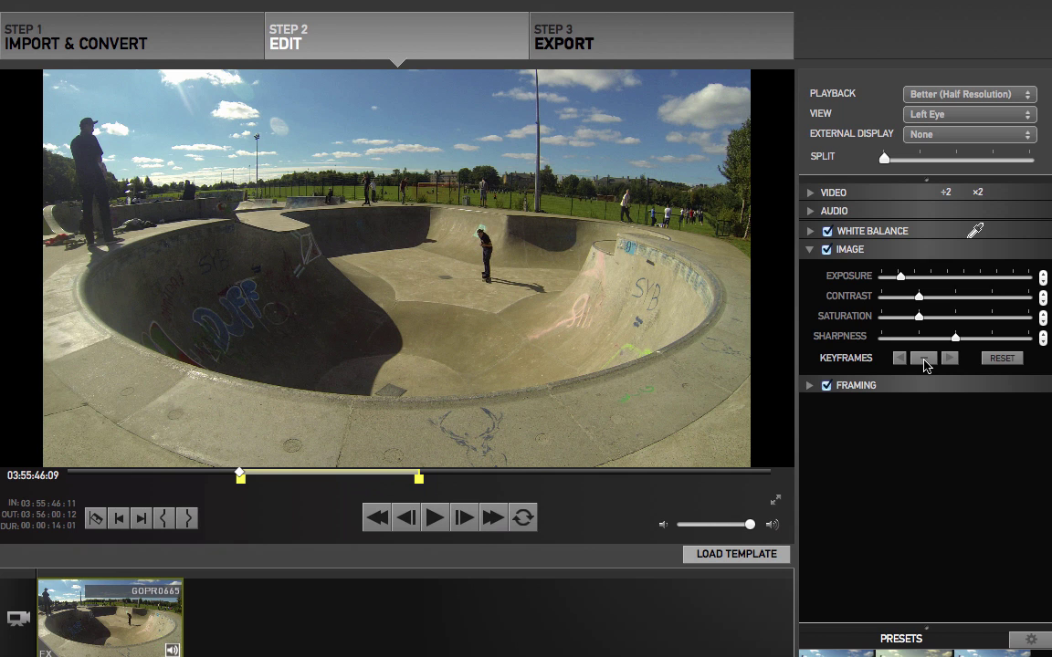
Add a second Image keyframe at 03:55:50:04 and lower its saturation to the minimum for black and white.
left_click(240, 476)
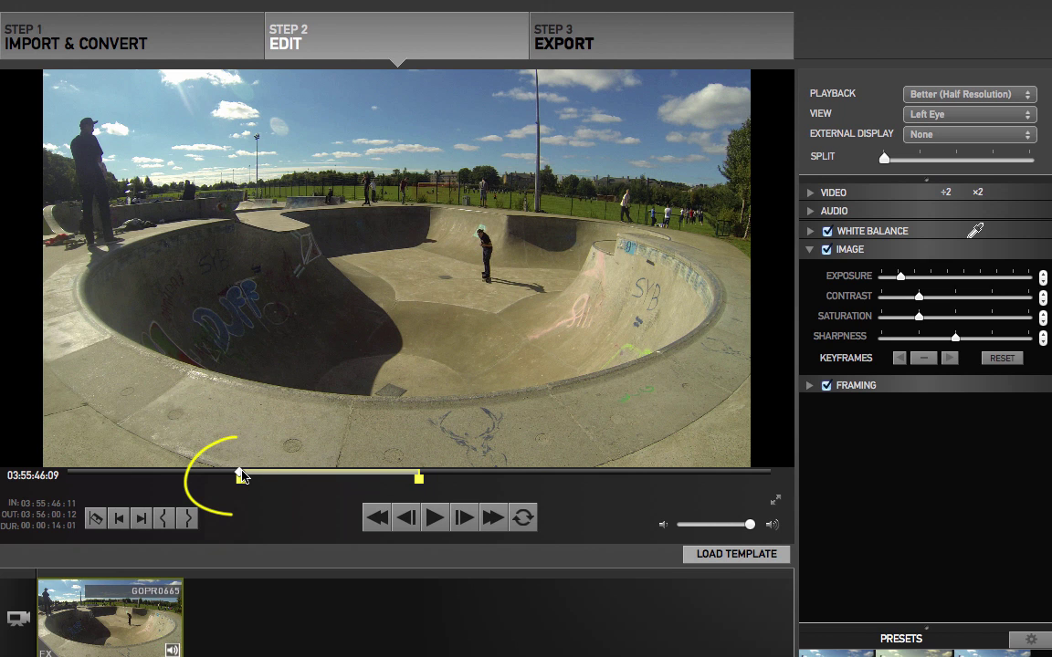
left_click_drag(253, 476, 289, 476)
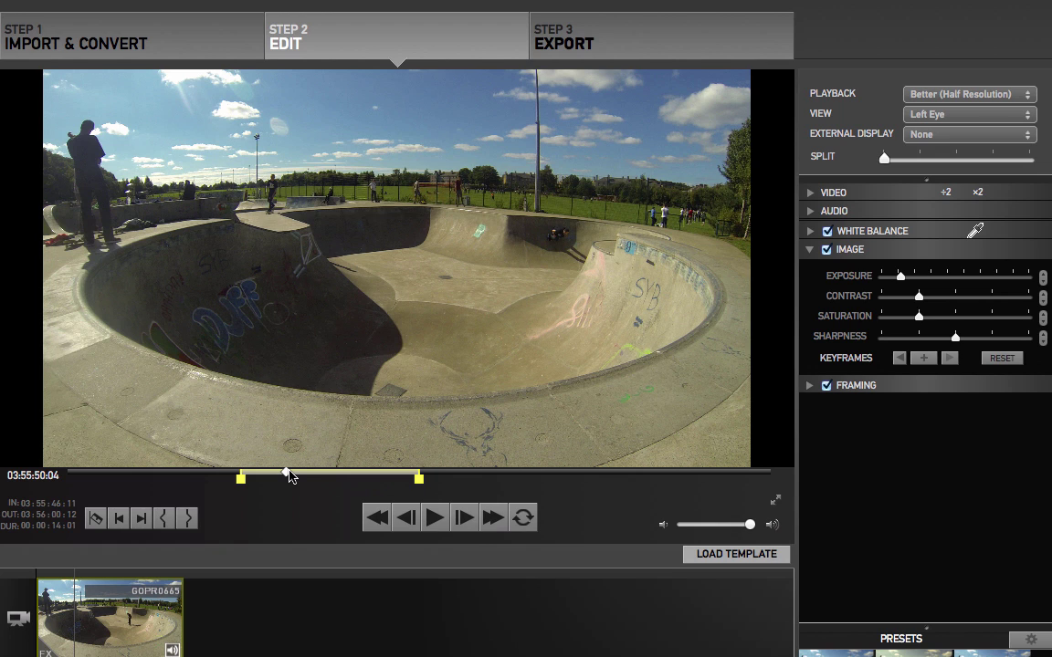
left_click(927, 359)
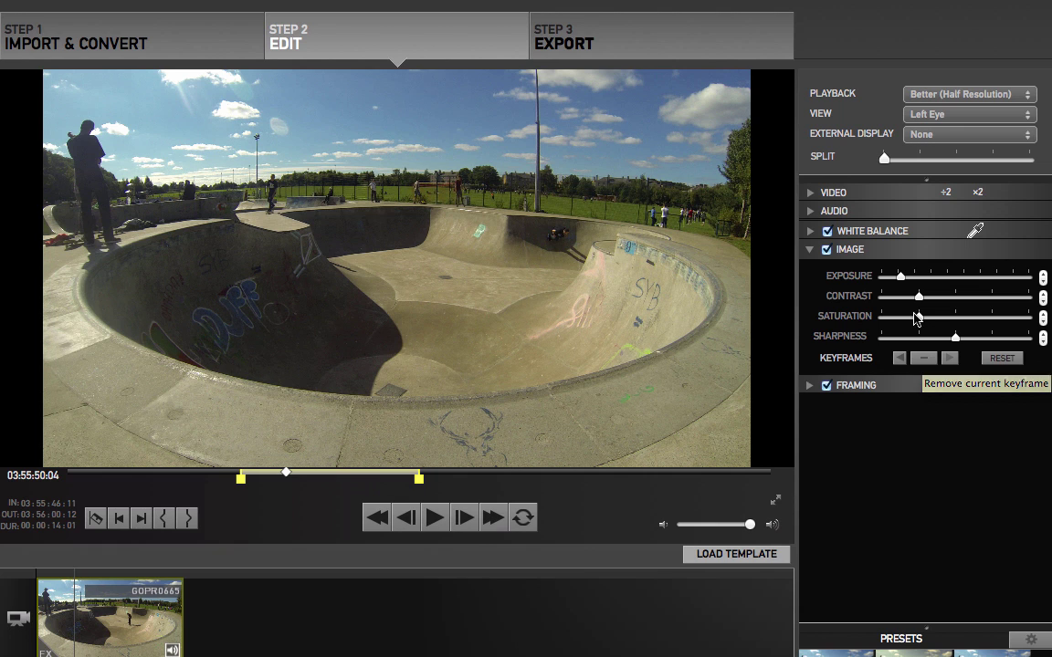
left_click_drag(920, 319, 883, 331)
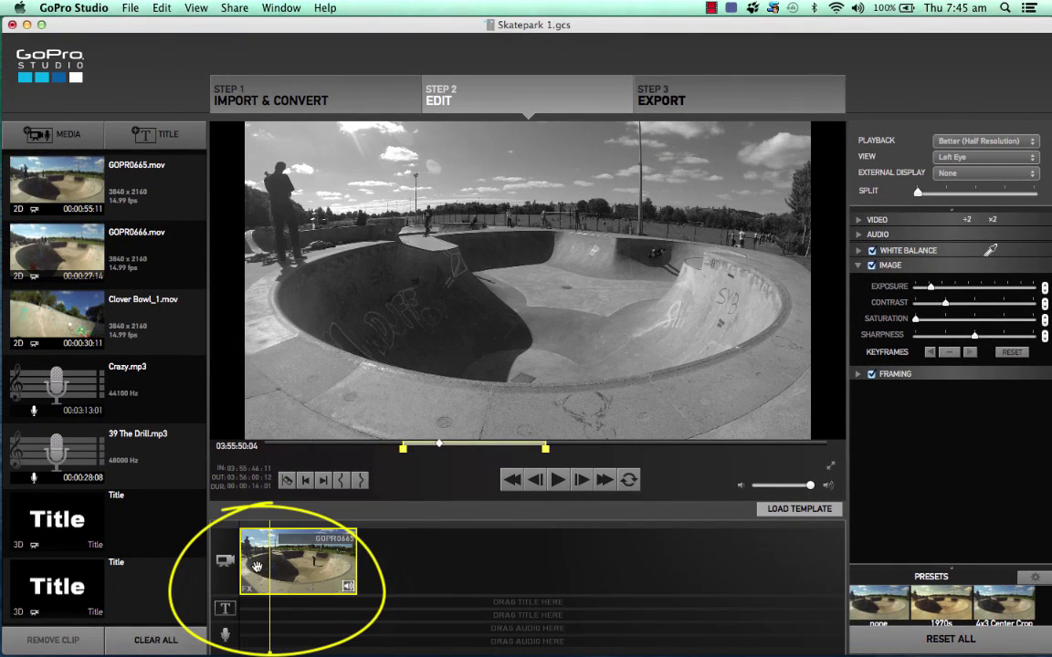
Play back the timeline from its start to check the fade from colour to black and white.
left_click(238, 539)
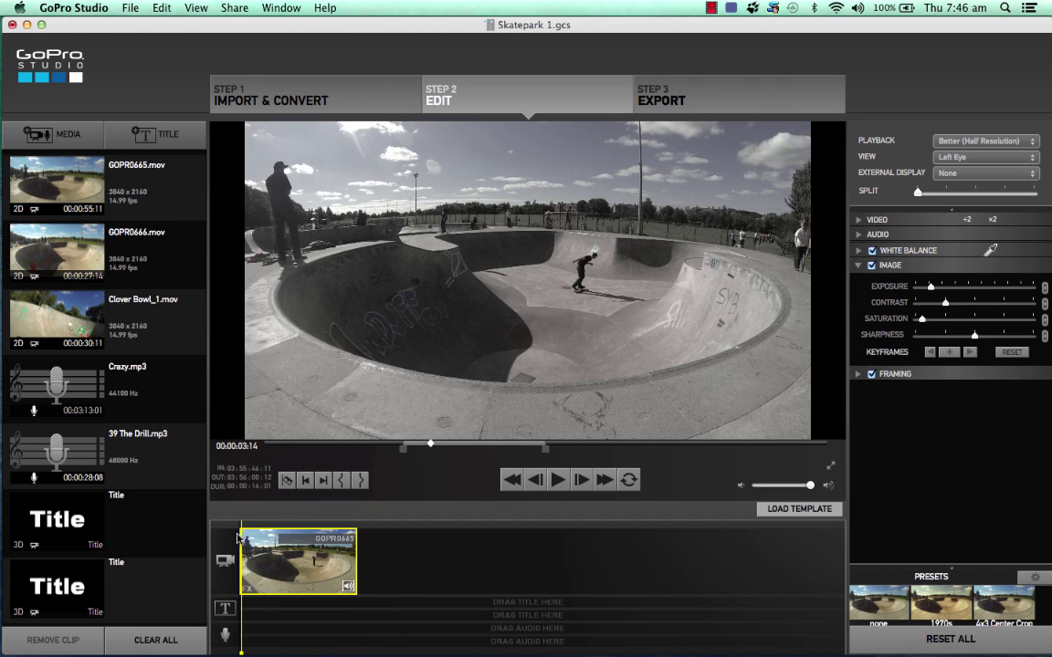
left_click(236, 539)
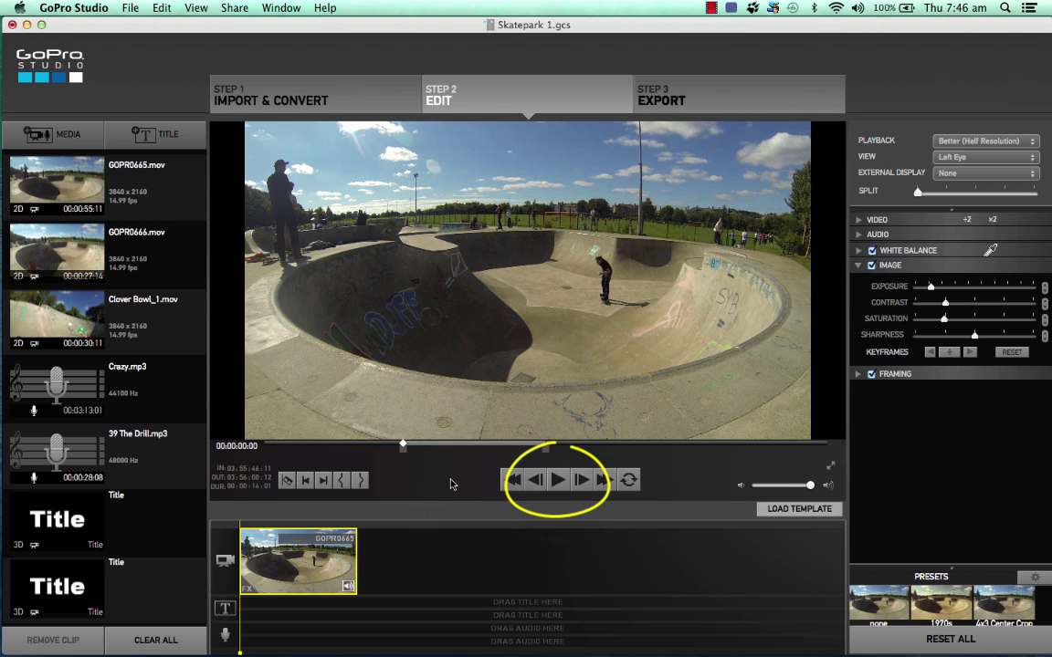
left_click(559, 481)
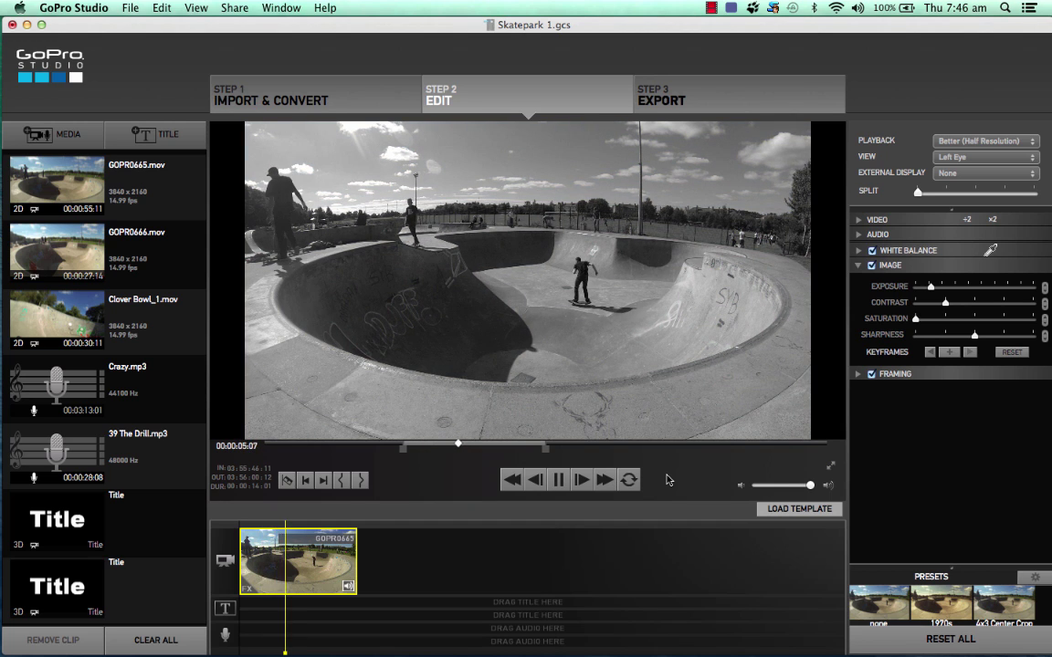
left_click(560, 480)
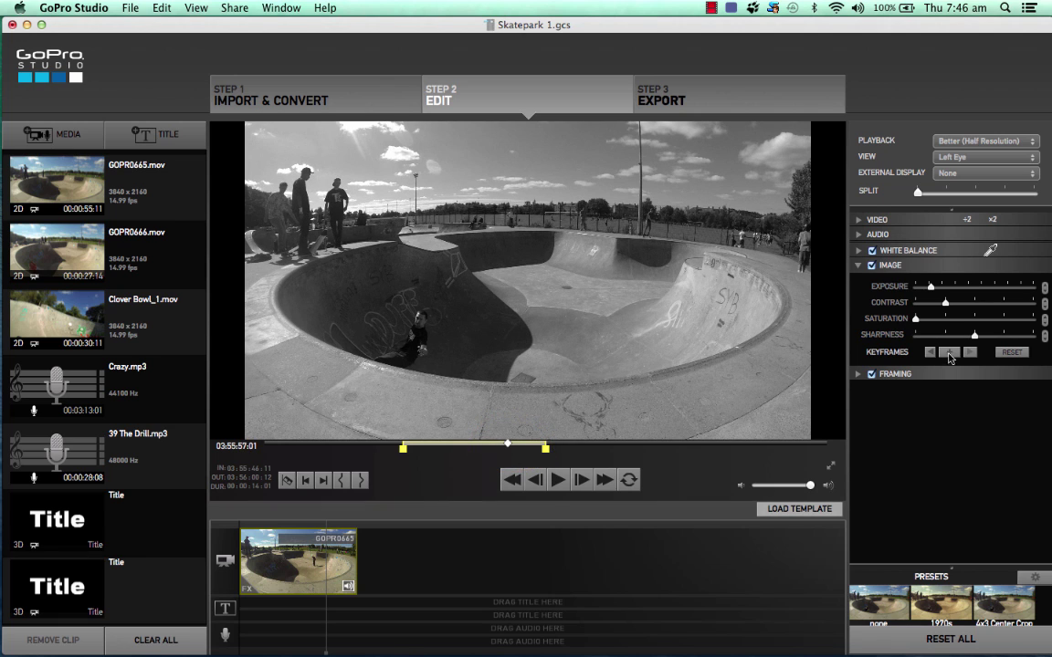
Add an Image keyframe at 03:55:57:01 and raise its saturation back to the normal colour level.
left_click(950, 354)
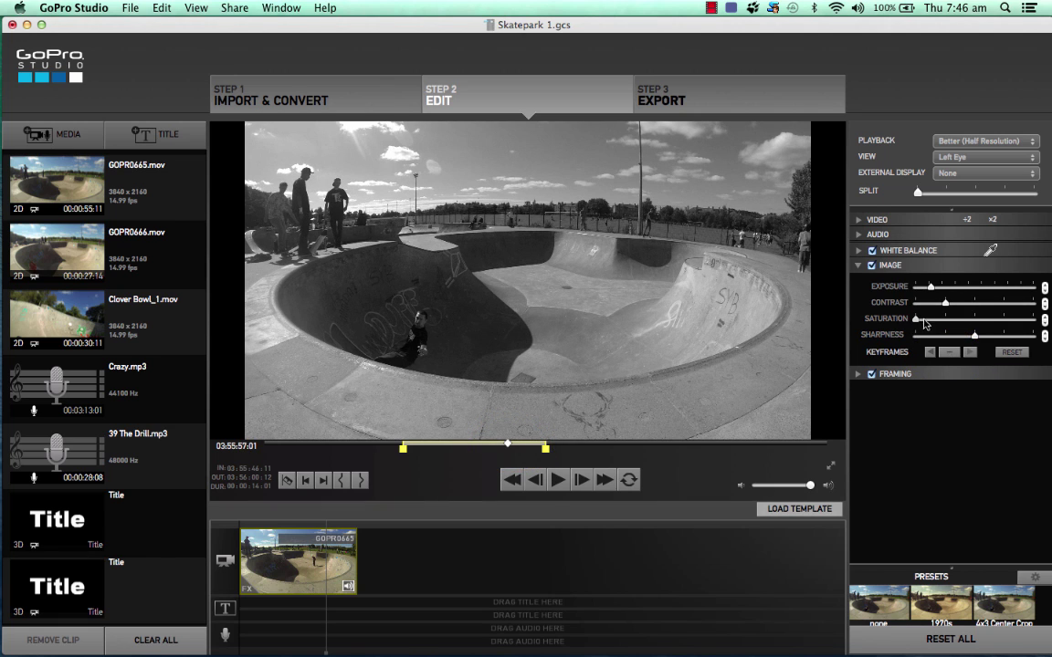
left_click_drag(925, 321, 943, 320)
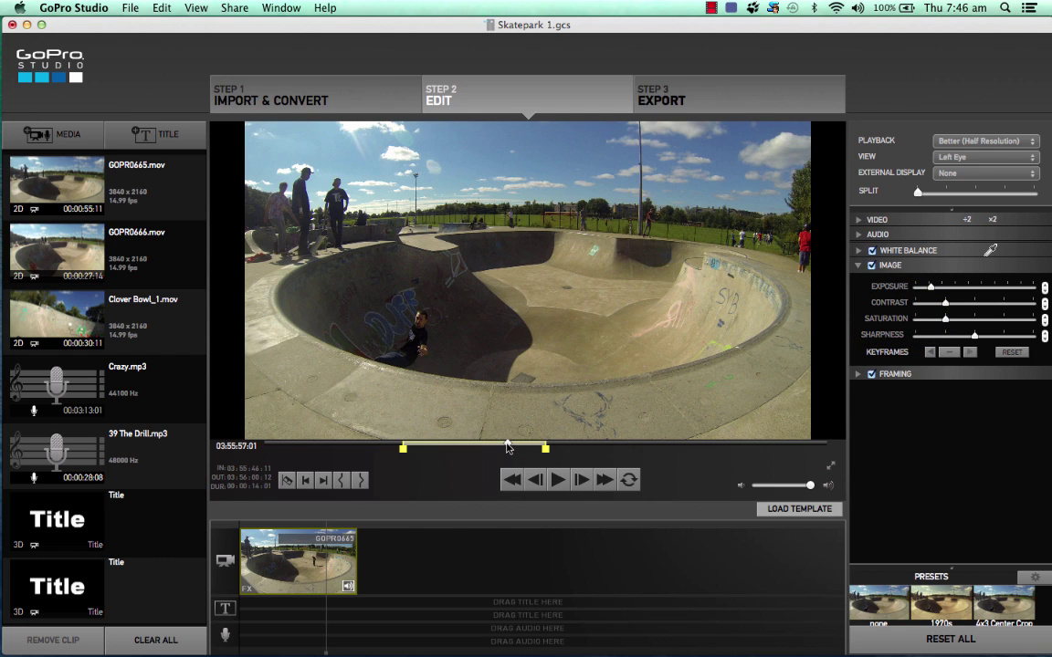
Play back the clip from near its start to check the fade to black and white and back to colour.
left_click_drag(473, 446, 419, 445)
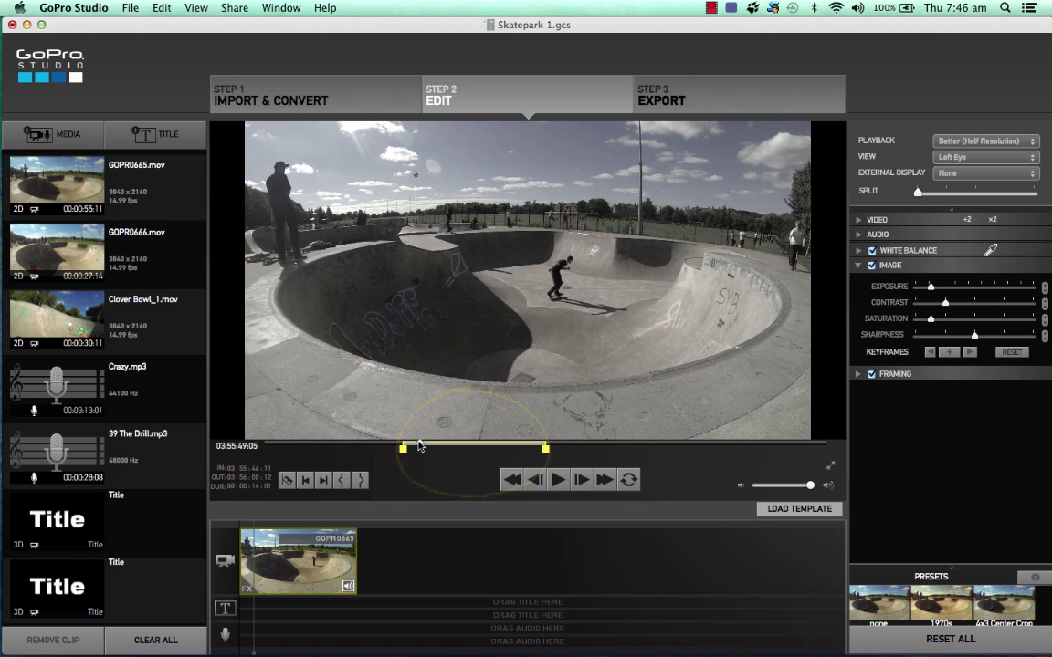
left_click(555, 480)
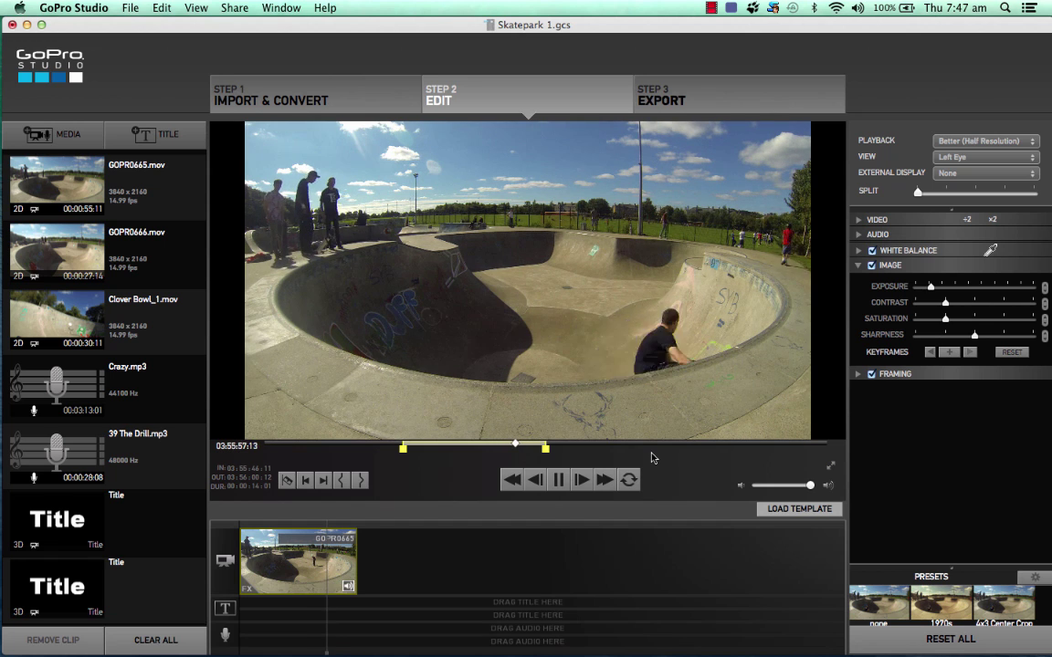
left_click(563, 479)
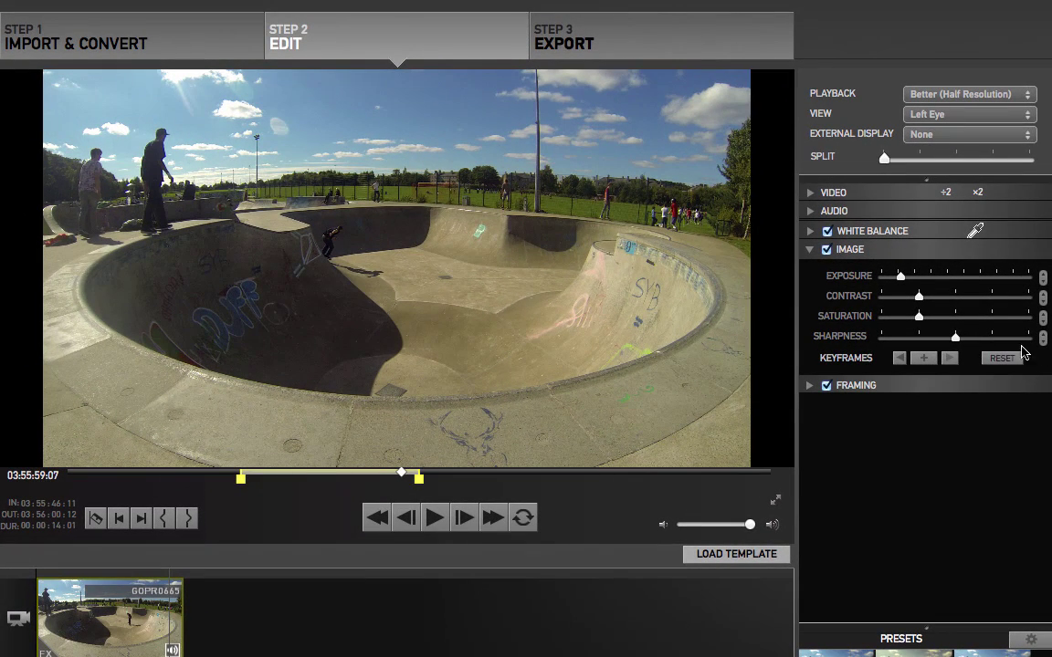
Reset all Image keyframes on the clip and play it back to check its colour.
left_click(1020, 356)
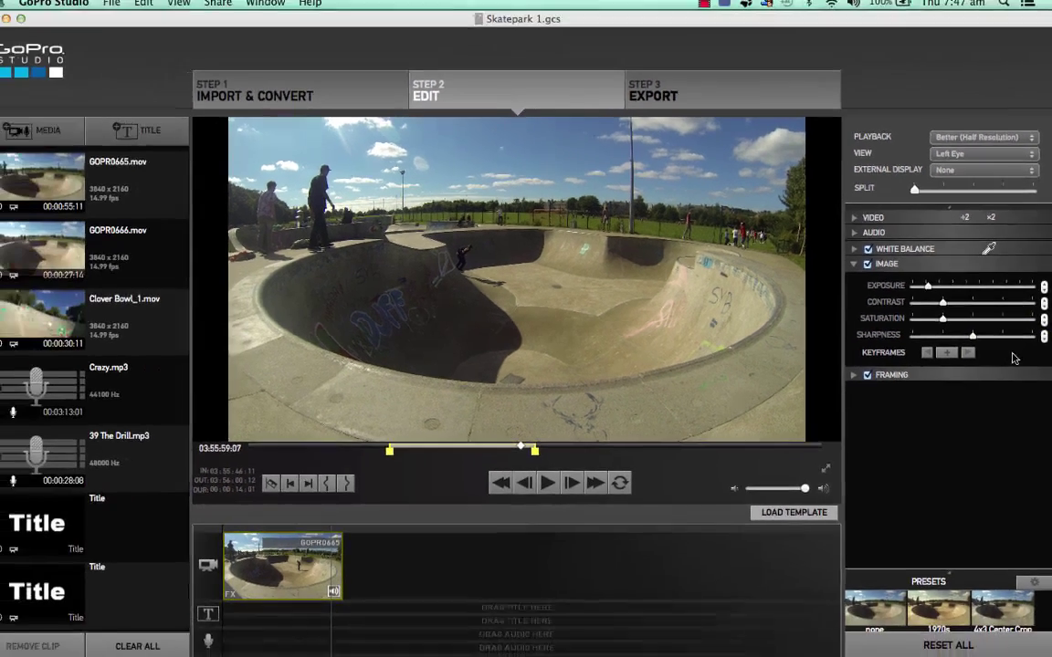
left_click(456, 510)
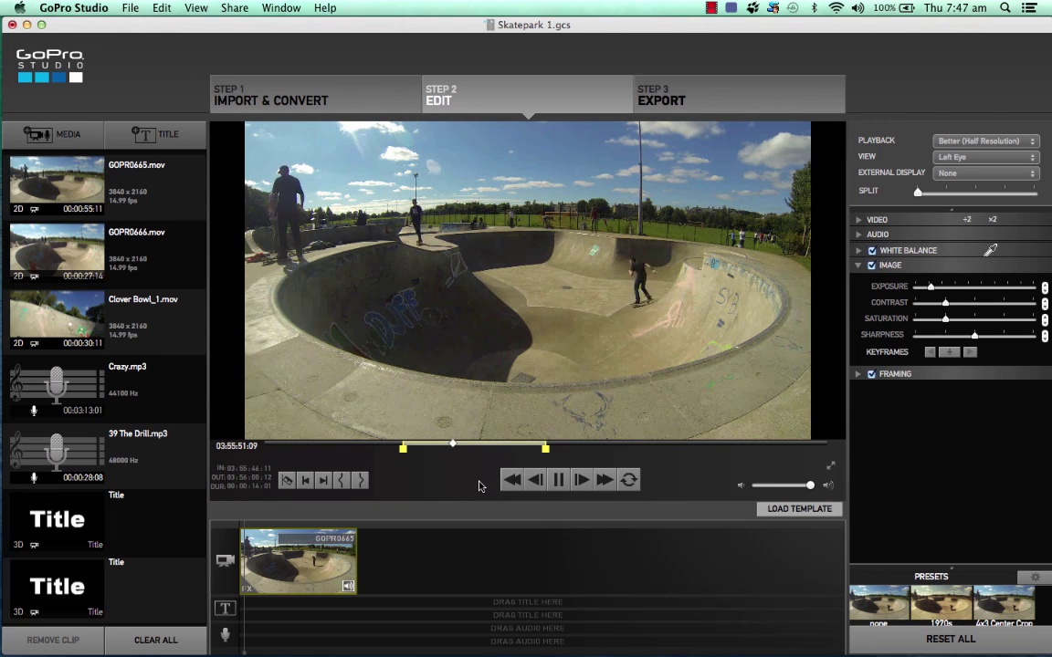
left_click(558, 479)
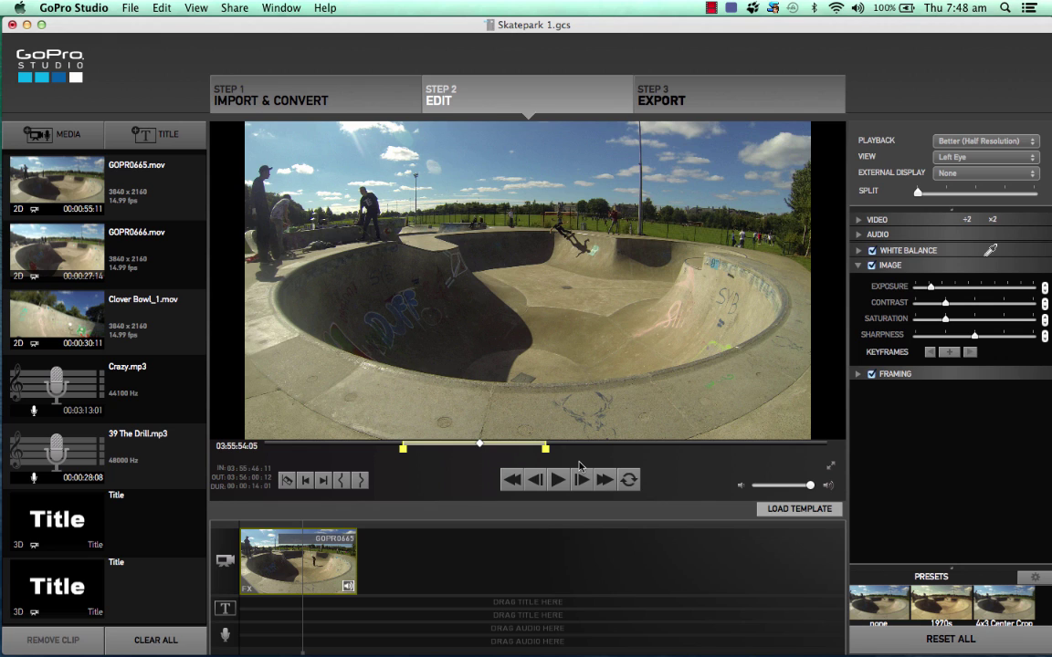
Move the playhead back near the start of the clip and add an Image keyframe at 03:55:47:11.
left_click(318, 559)
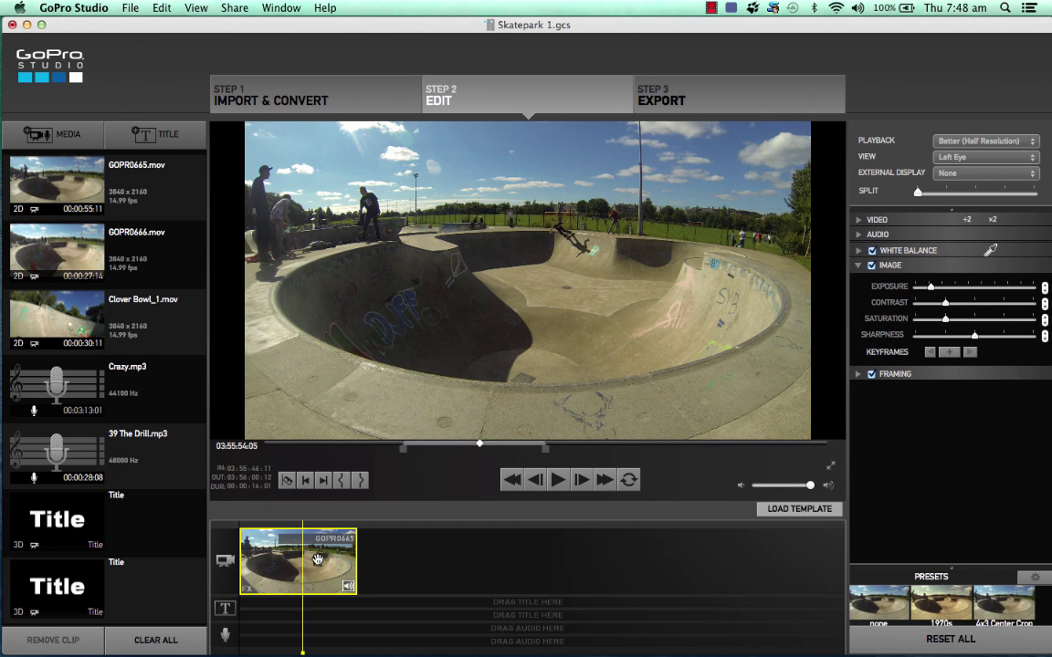
left_click(480, 445)
left_click_drag(480, 446, 403, 448)
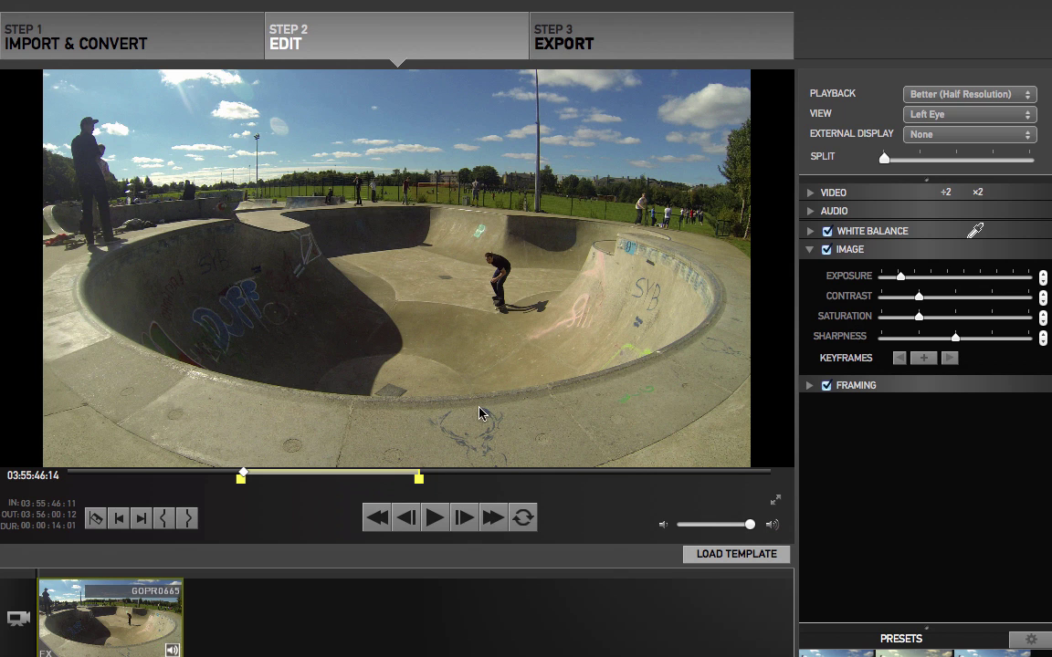
left_click_drag(243, 471, 253, 471)
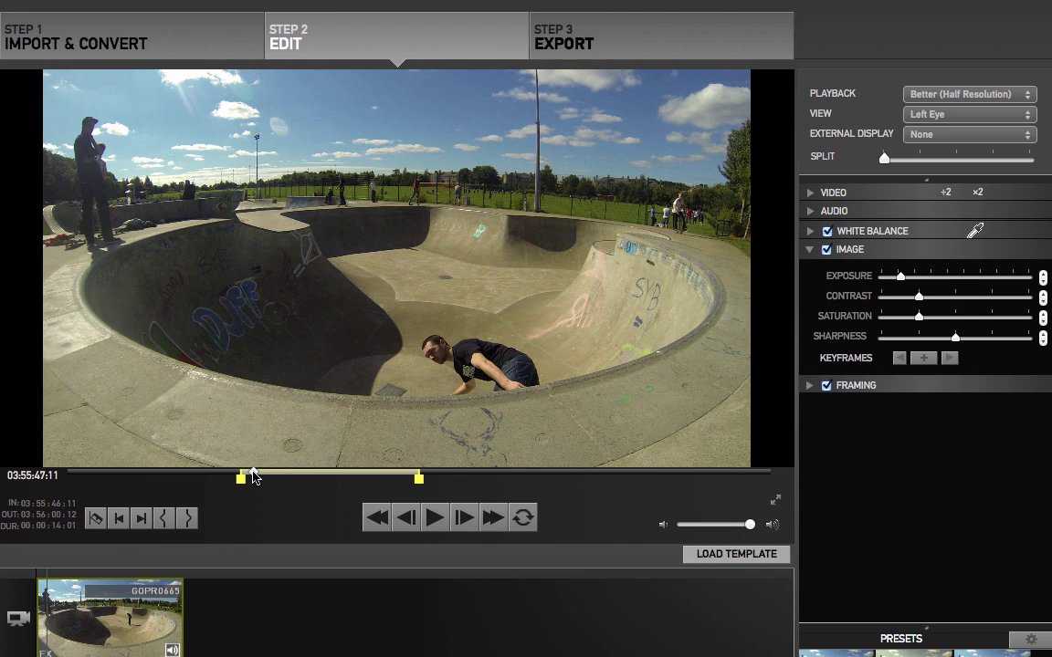
left_click(923, 357)
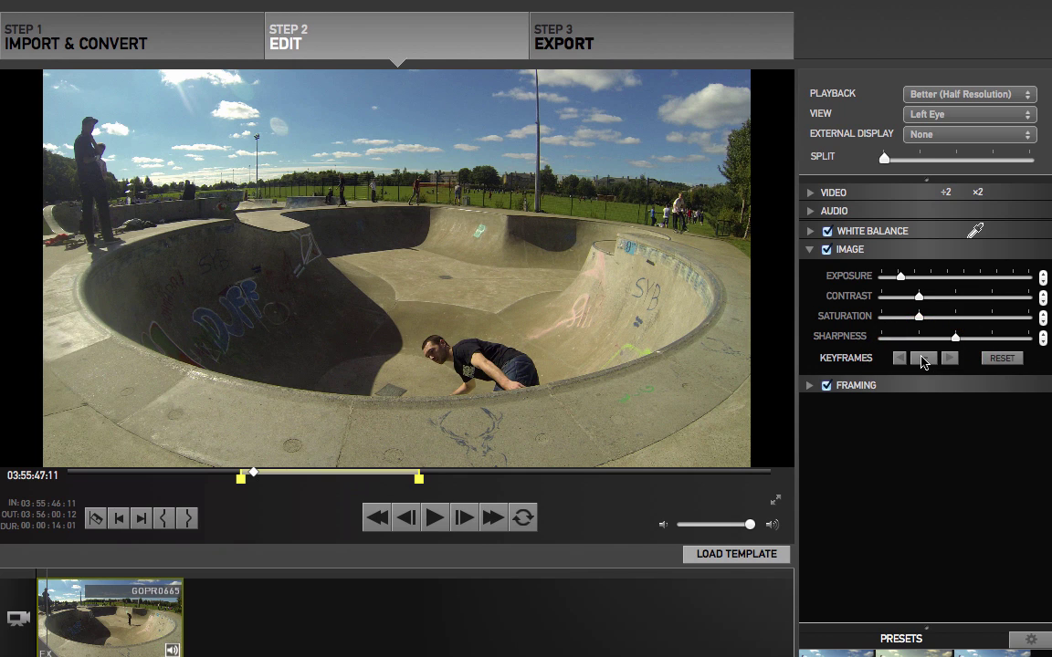
Advance one frame to 03:55:47:12, add another Image keyframe and lower its saturation to the minimum.
left_click(466, 518)
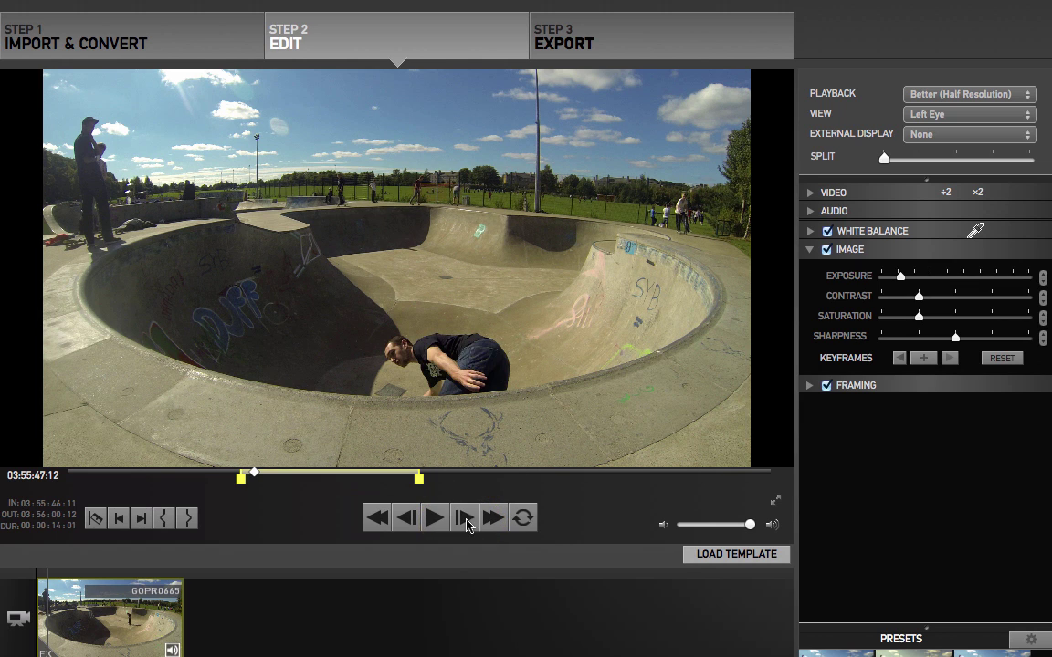
left_click(929, 360)
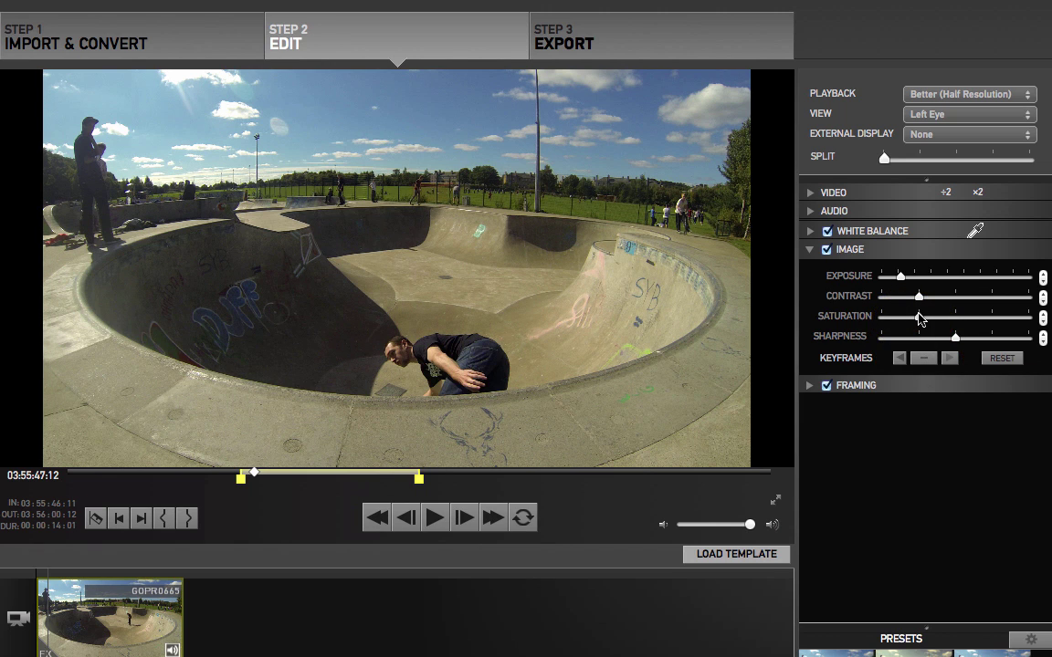
left_click_drag(918, 316, 863, 324)
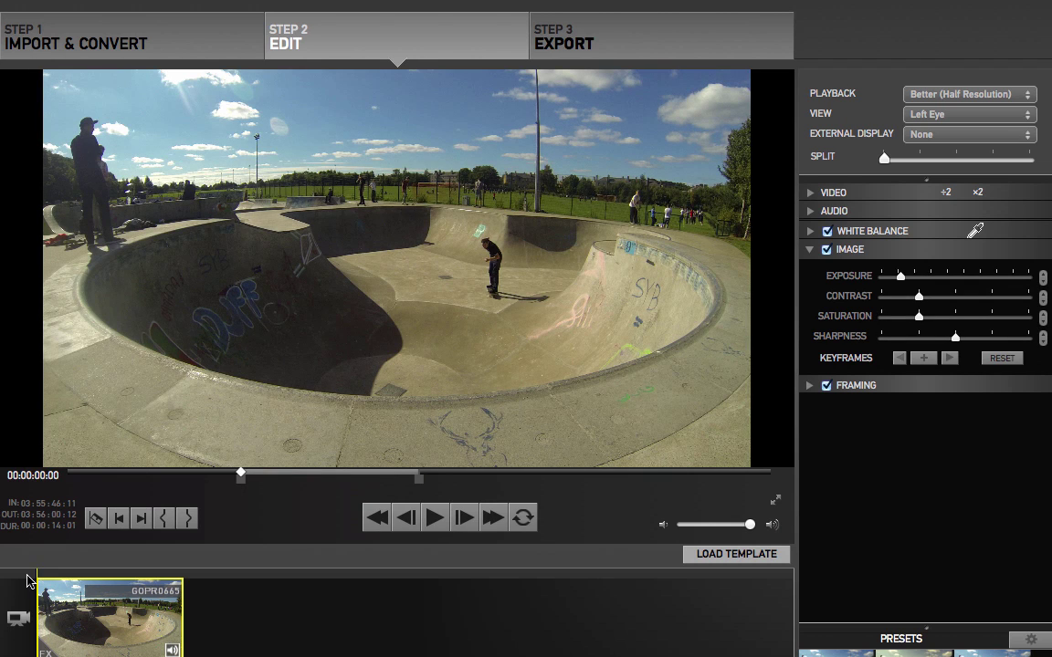
Play back the timeline from the start to check the instant switch to black and white.
left_click(433, 519)
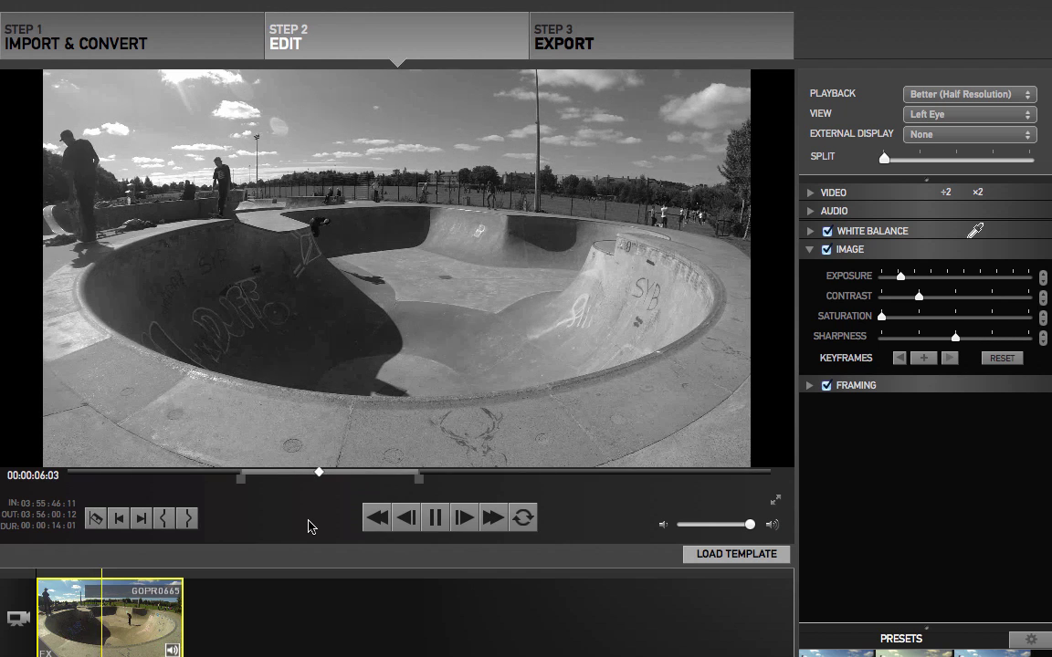
left_click(435, 519)
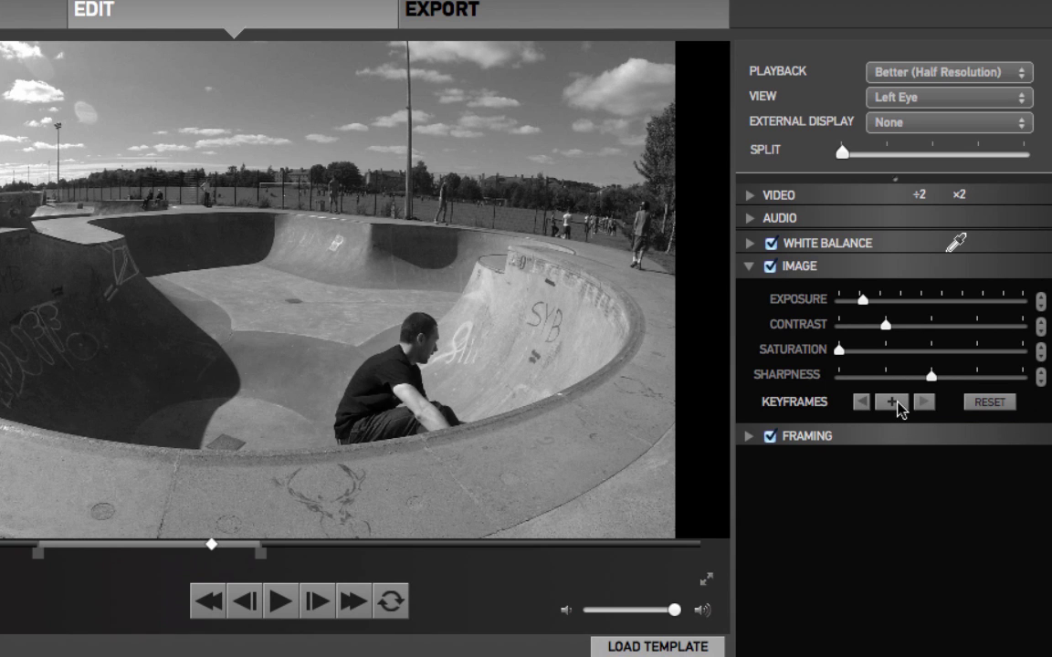
Add an Image keyframe at the current frame, go to the previous keyframe and return to the new one.
left_click(895, 403)
left_click(862, 403)
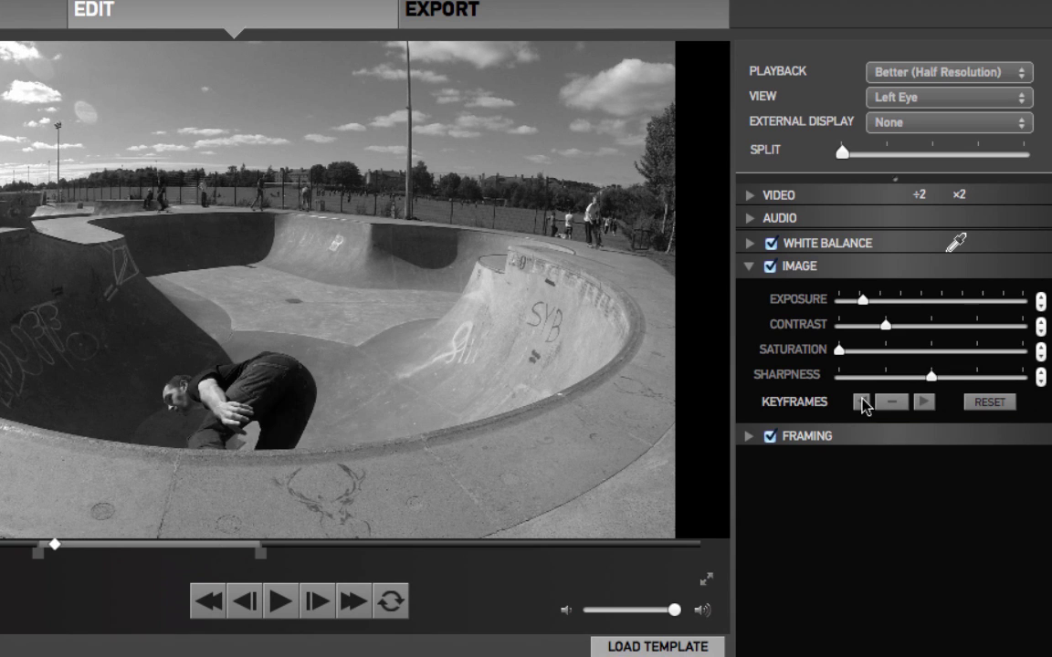
left_click(923, 405)
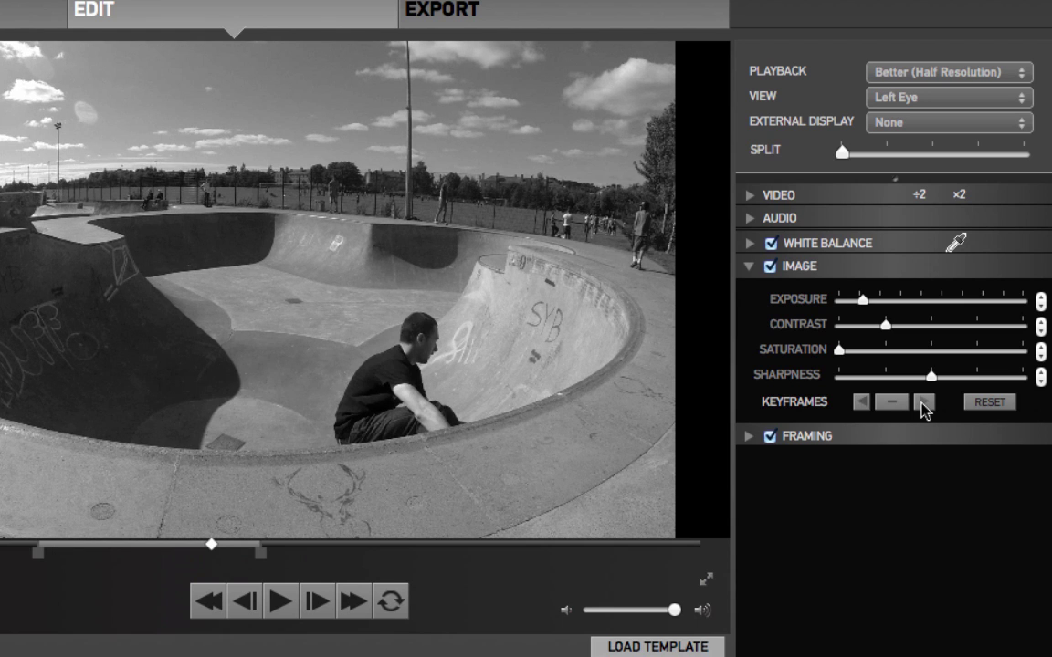
Remove the last Image keyframe, go back to the previous one at 03:55:47:12 and remove it too.
left_click(890, 405)
left_click(862, 403)
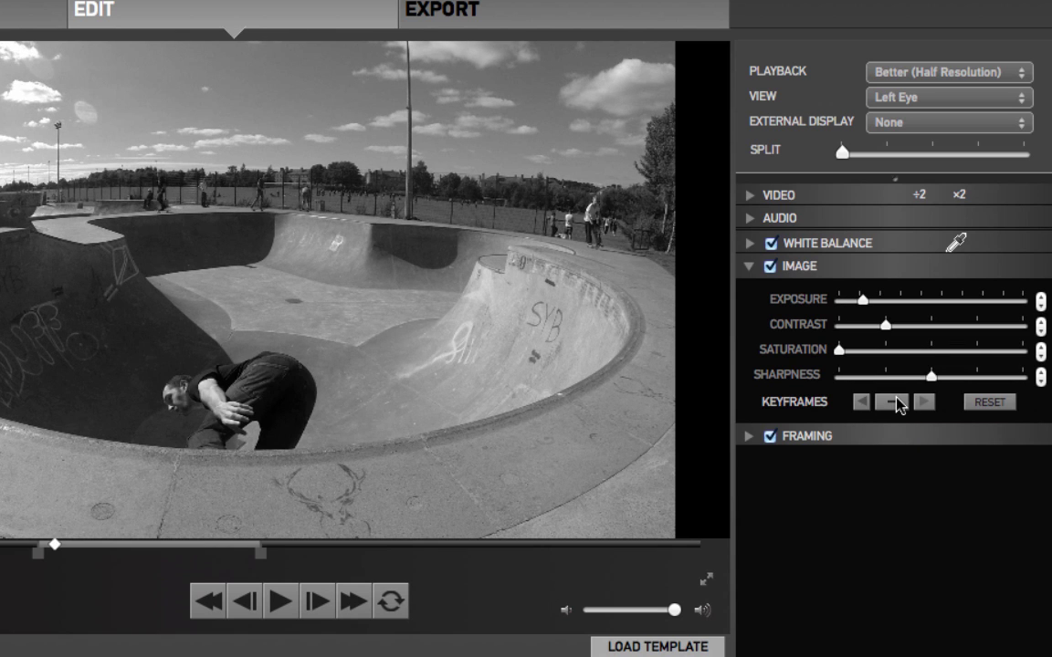
left_click(893, 403)
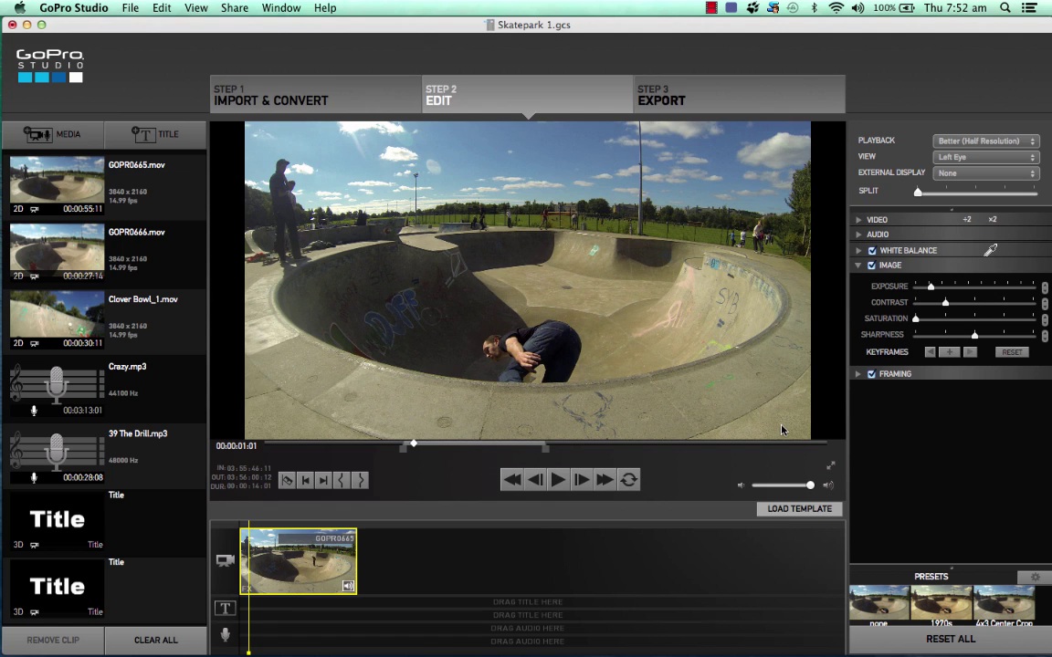
Expand the White Balance and Framing settings to view the adjustments that can be keyframed.
left_click(860, 250)
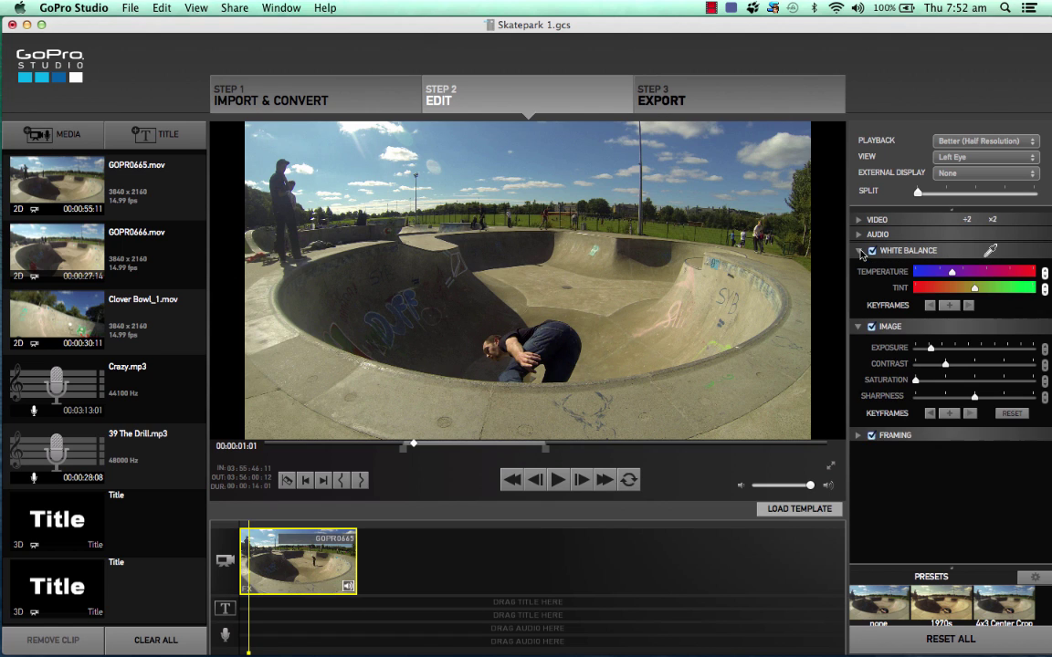
left_click(874, 435)
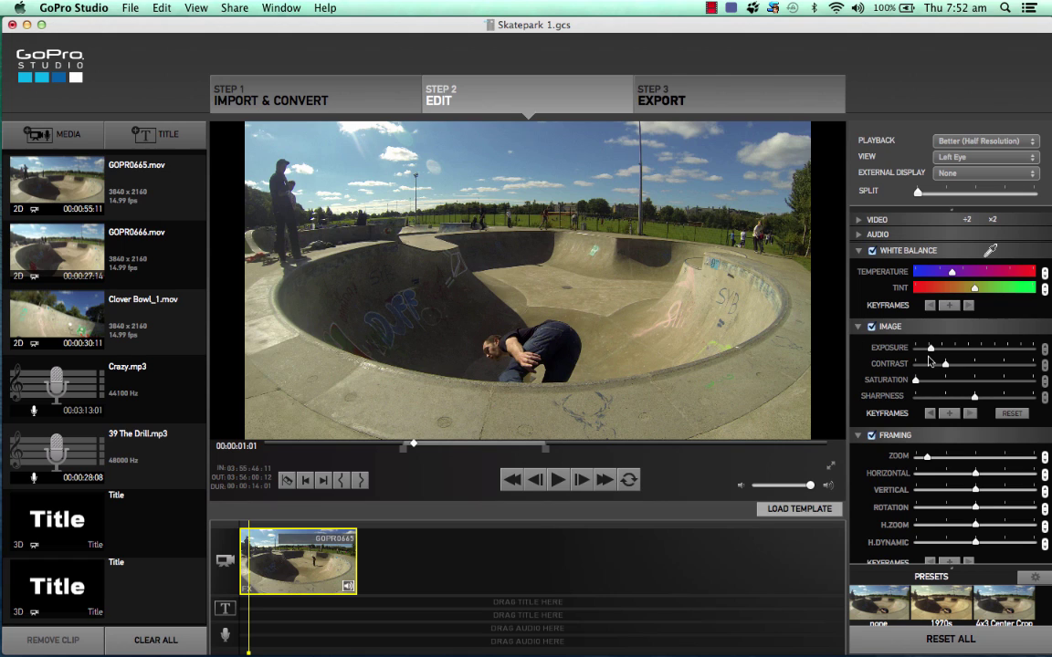